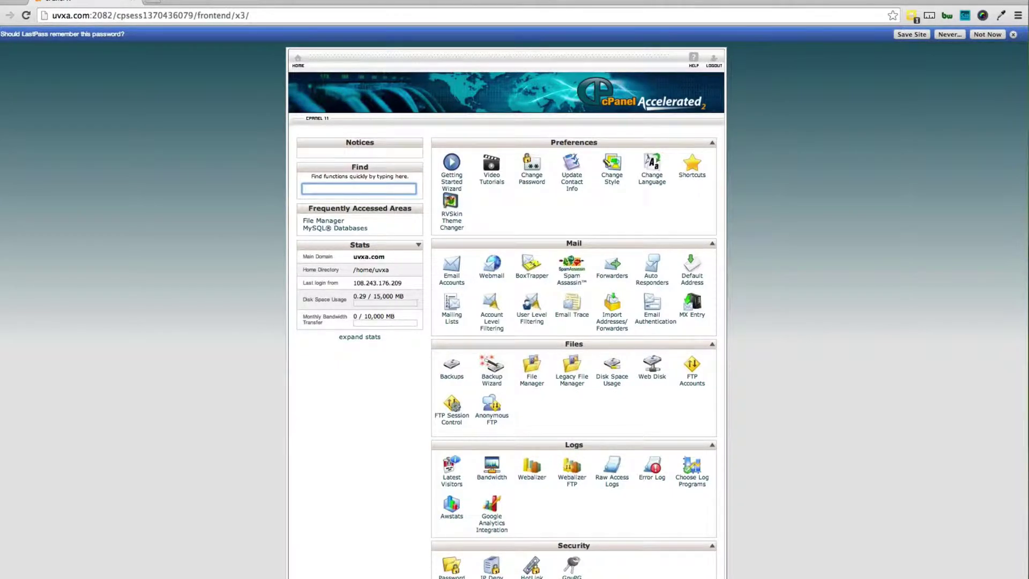
Step: Highlight the domain and then the 2082 port in the cPanel page address
left_click_drag(61, 16, 90, 16)
left_click(91, 16)
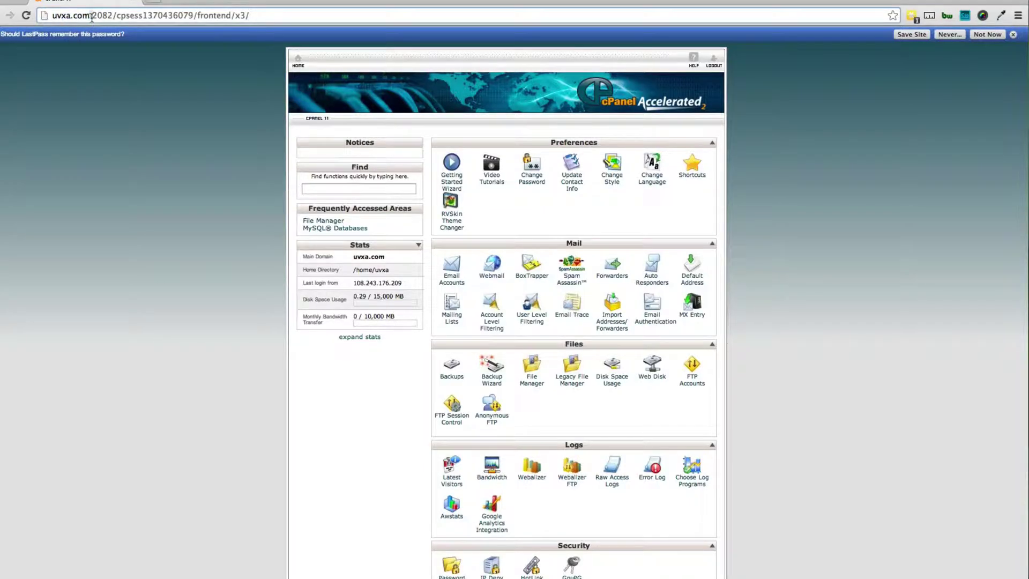
left_click_drag(92, 16, 111, 16)
Step: Scroll the cPanel home page down to the Software/Services tools showing QuickInstall
scroll(531, 369, "down", 5)
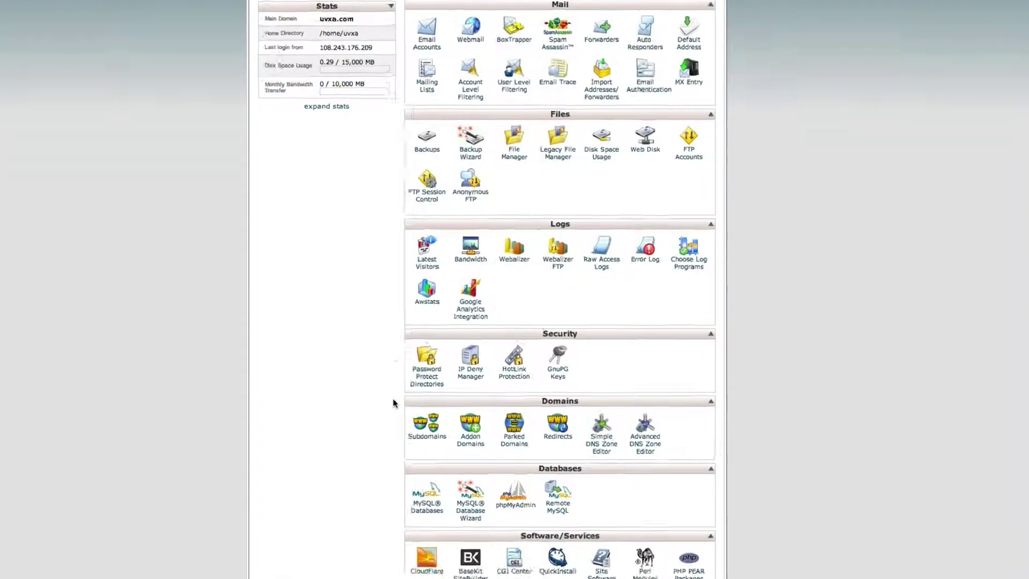
scroll(421, 434, "down", 5)
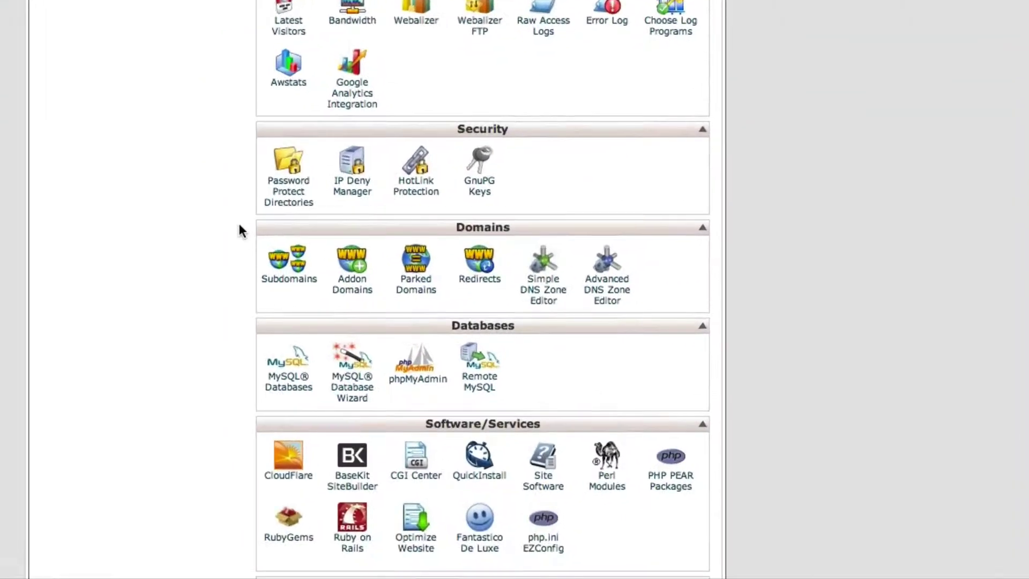
scroll(239, 231, "down", 2)
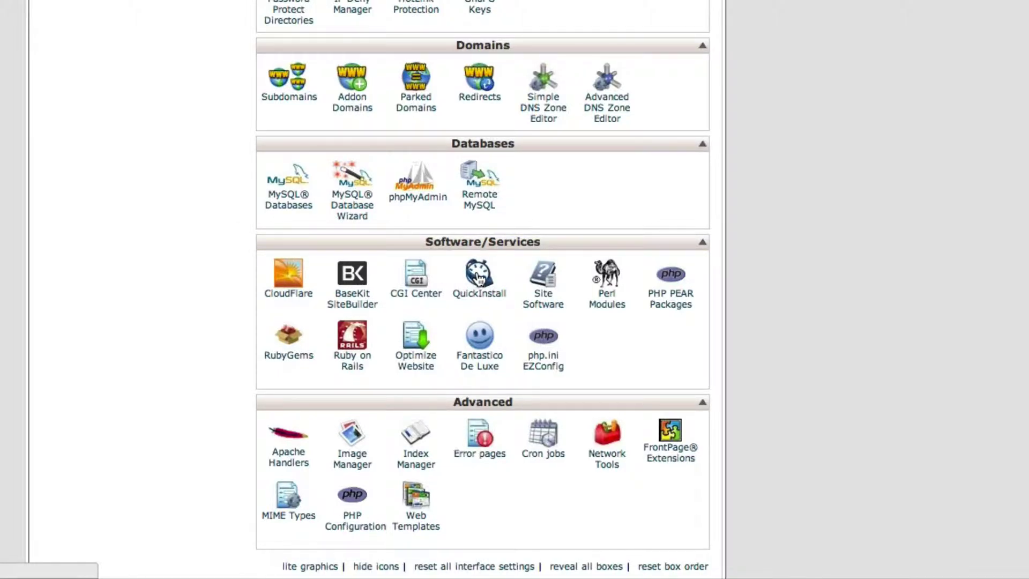
scroll(482, 273, "up", 5)
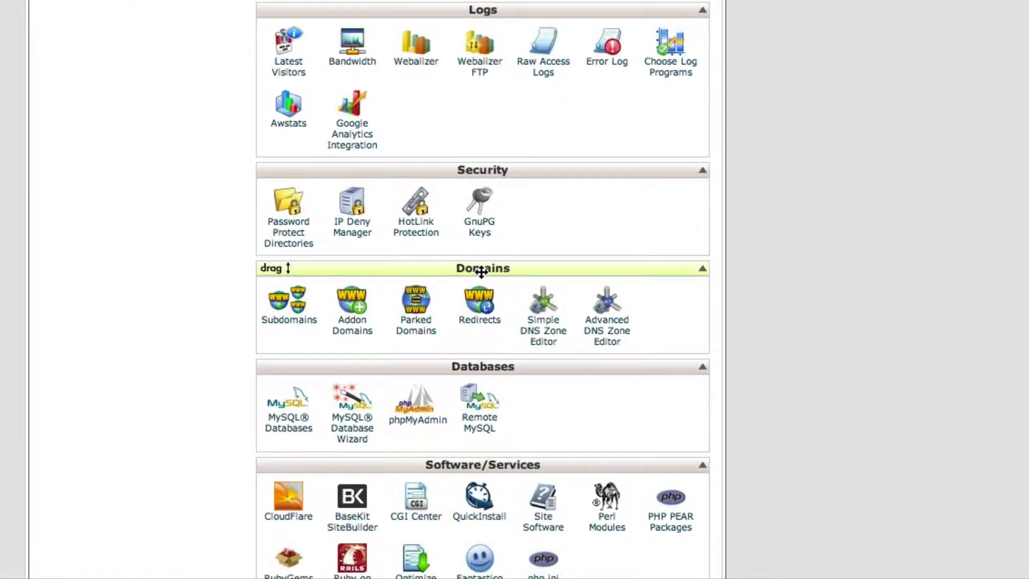
scroll(481, 273, "down", 6)
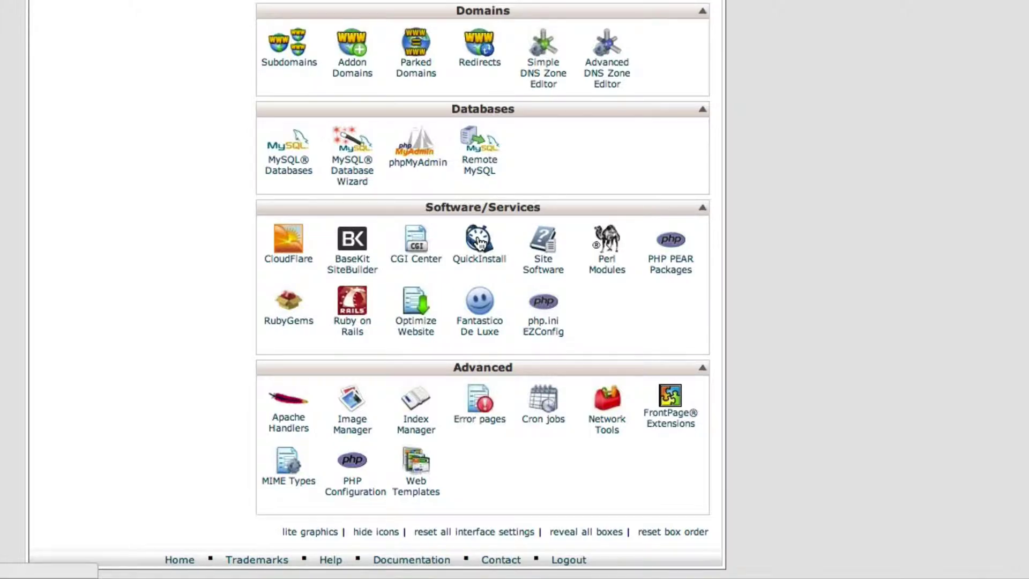
Step: Open QuickInstall and select WordPress under Blog Software to see version 3.8.1
left_click(479, 244)
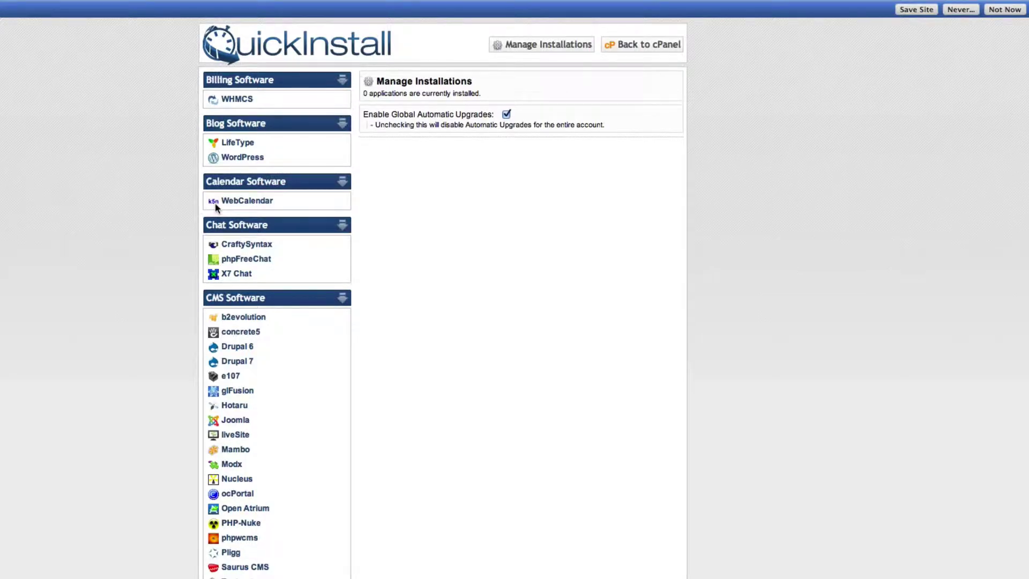
scroll(215, 207, "down", 3)
scroll(215, 208, "up", 3)
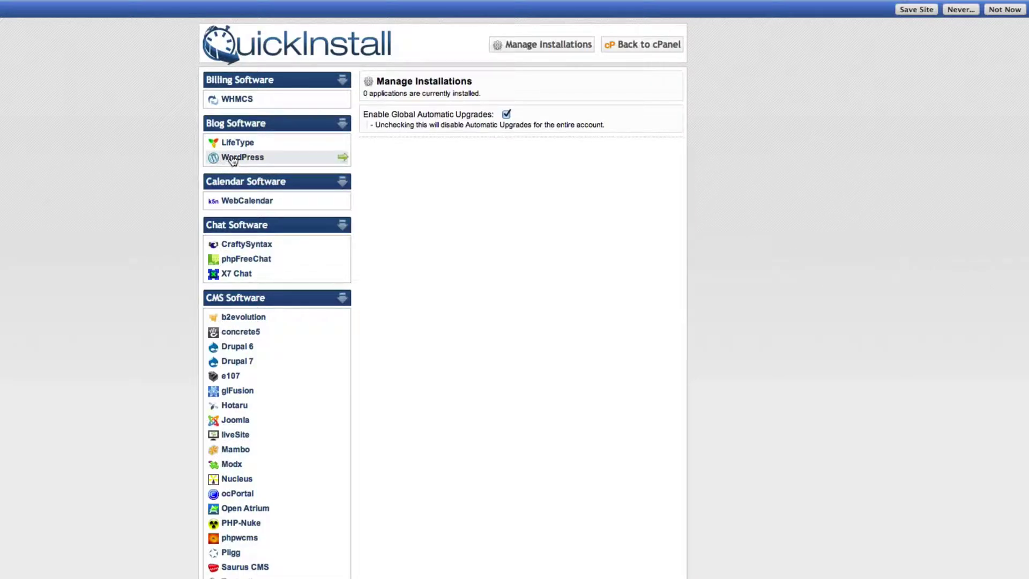
left_click(233, 158)
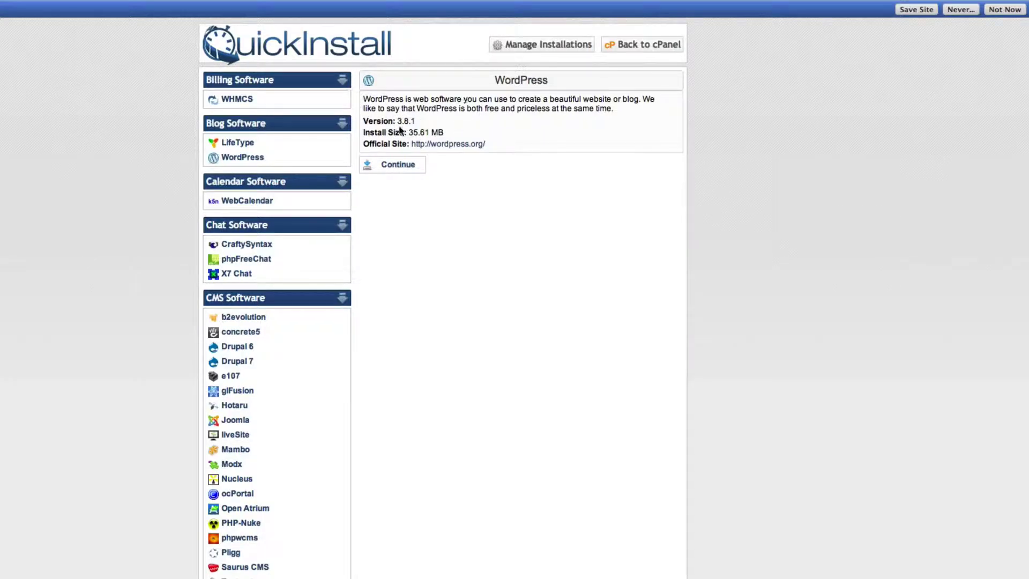
Step: Continue to the WordPress install form and set the install path to 'blog'
left_click(394, 169)
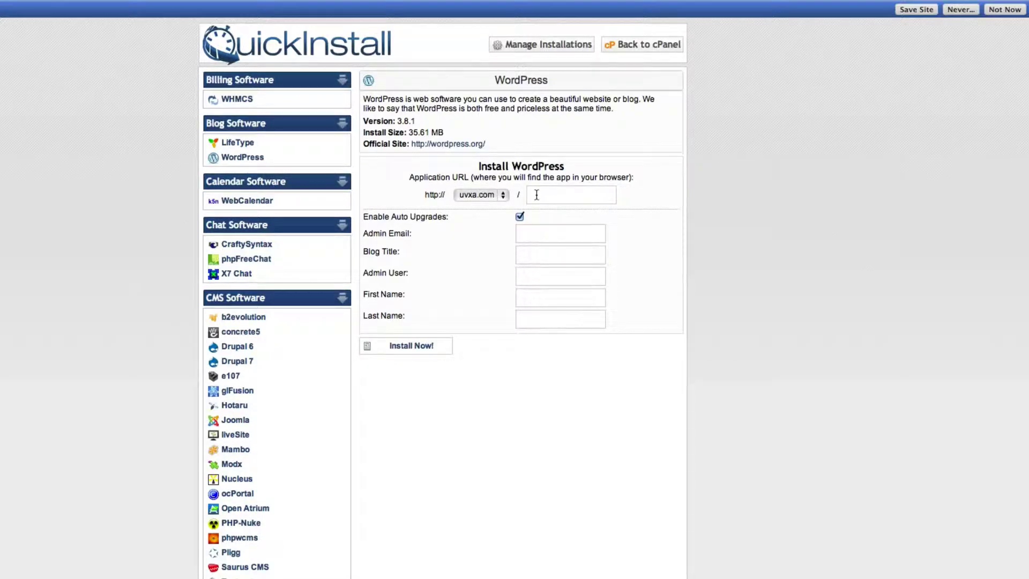
left_click(537, 194)
type("blog")
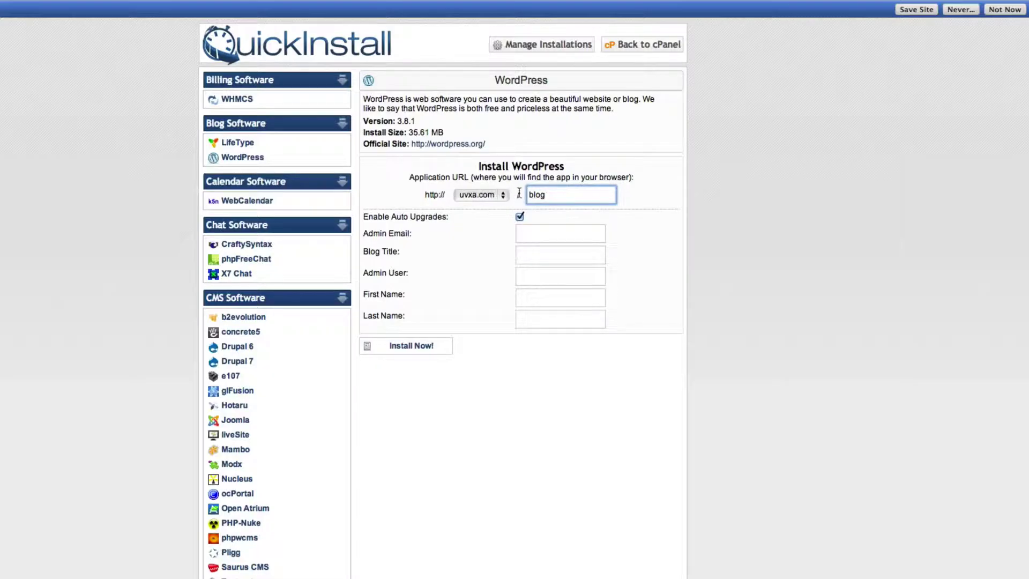
left_click(518, 198)
left_click(536, 196)
double_click(536, 196)
Step: Enter the admin e-mail address and the blog title 'Test Website'
left_click(547, 235)
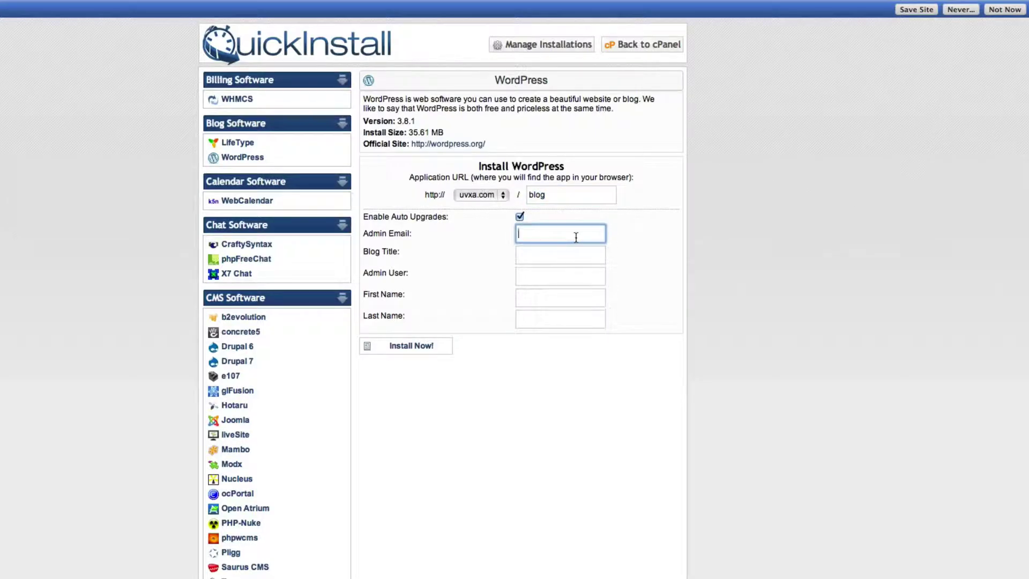
type("test@test.com")
key("Tab")
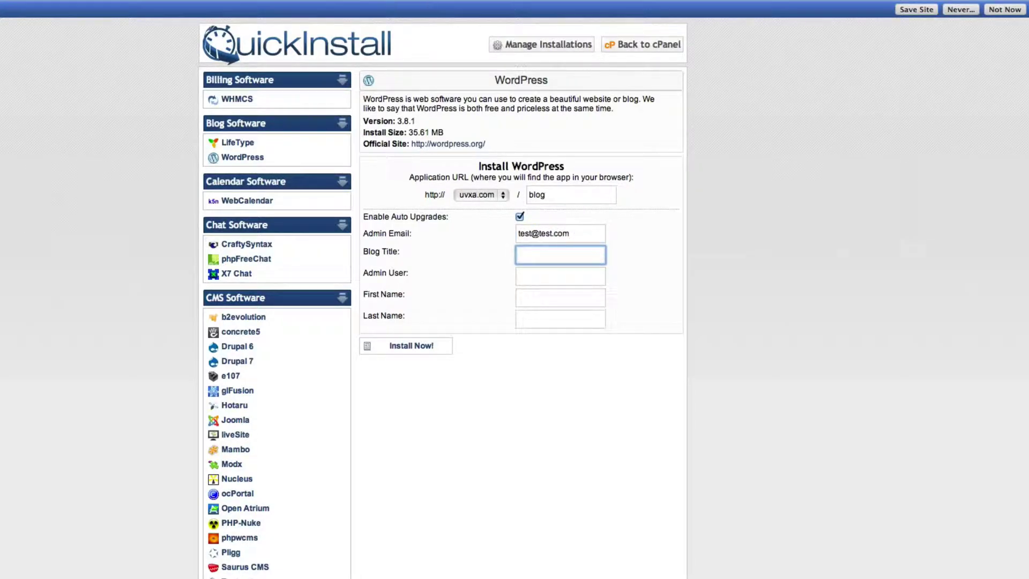
type("Test Website")
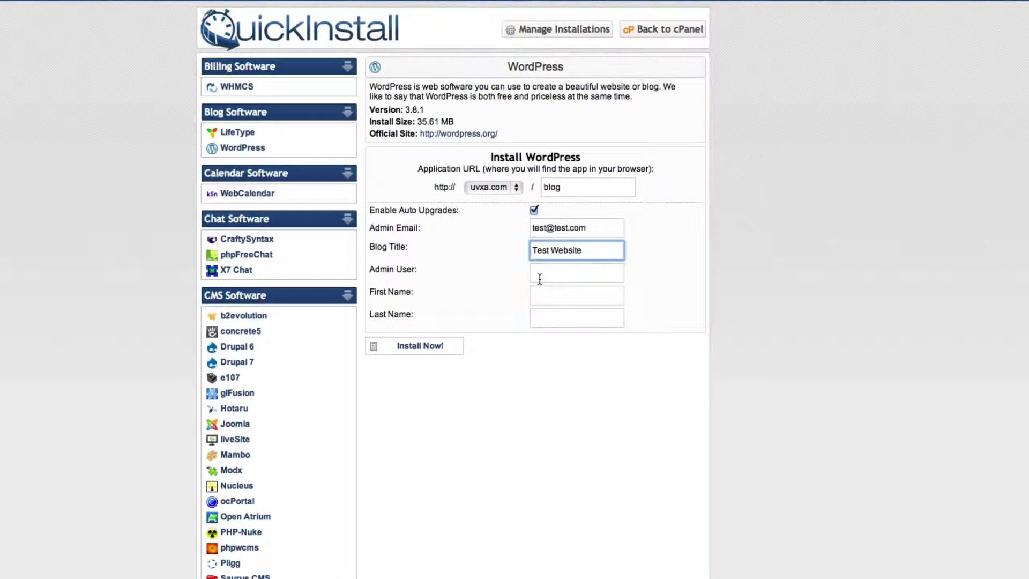
Step: Fill in the Admin User field and the admin's first and last names
left_click(540, 278)
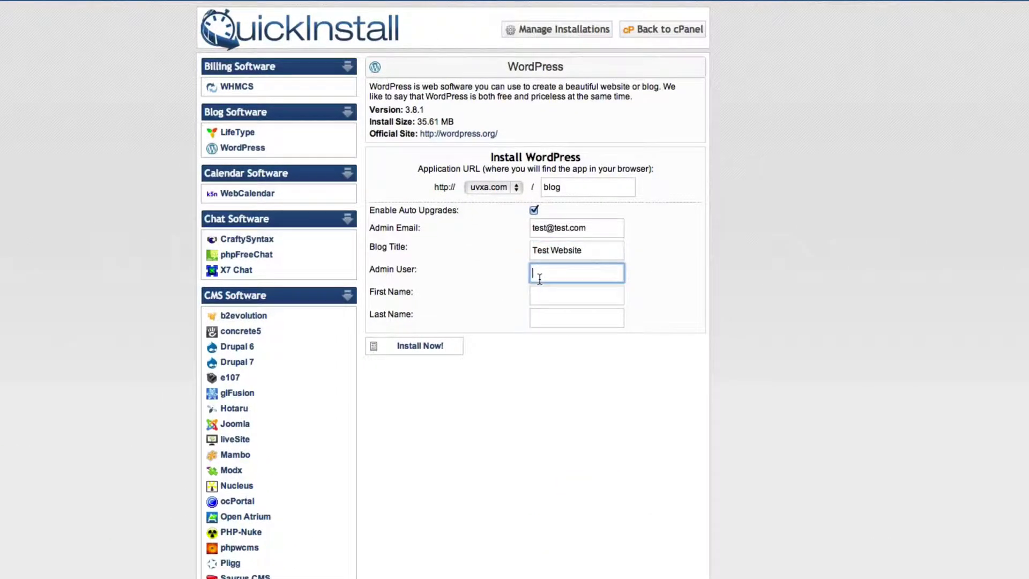
type("testadmin")
left_click_drag(570, 273, 535, 277)
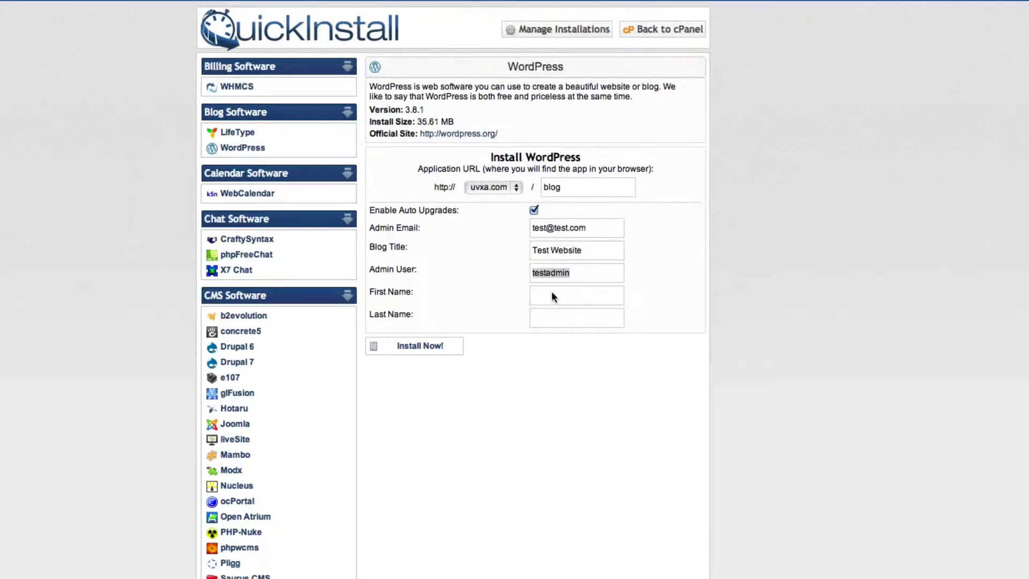
left_click(590, 295)
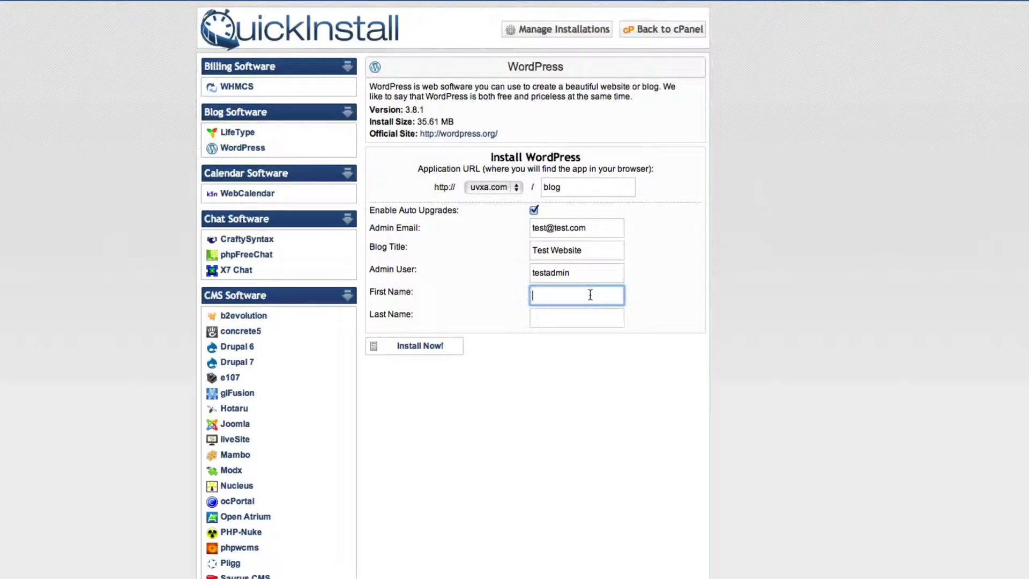
type("test")
key("Tab")
type("u")
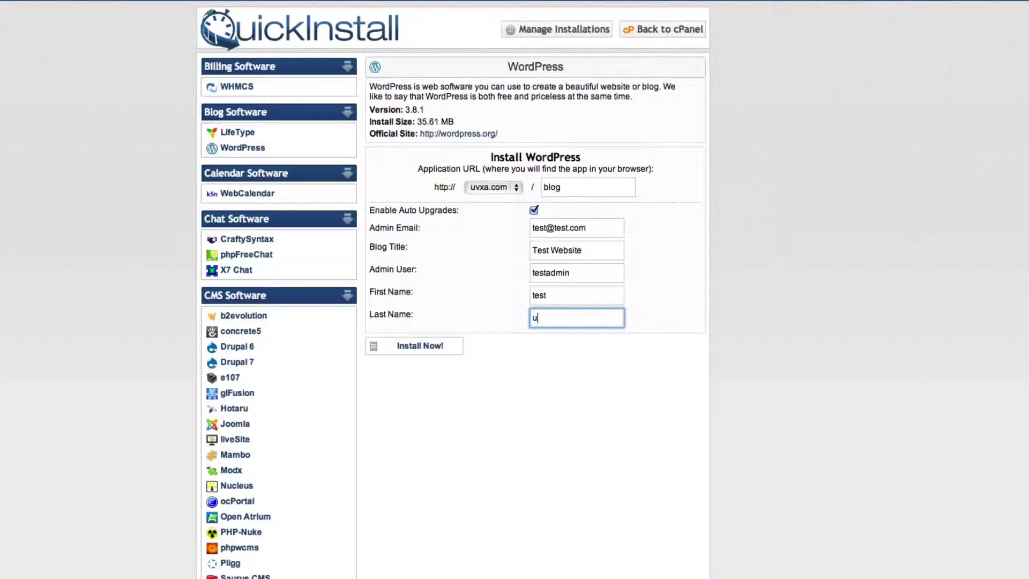
type("ser")
Step: Install WordPress and wait for the 100% Congratulations message
left_click(400, 346)
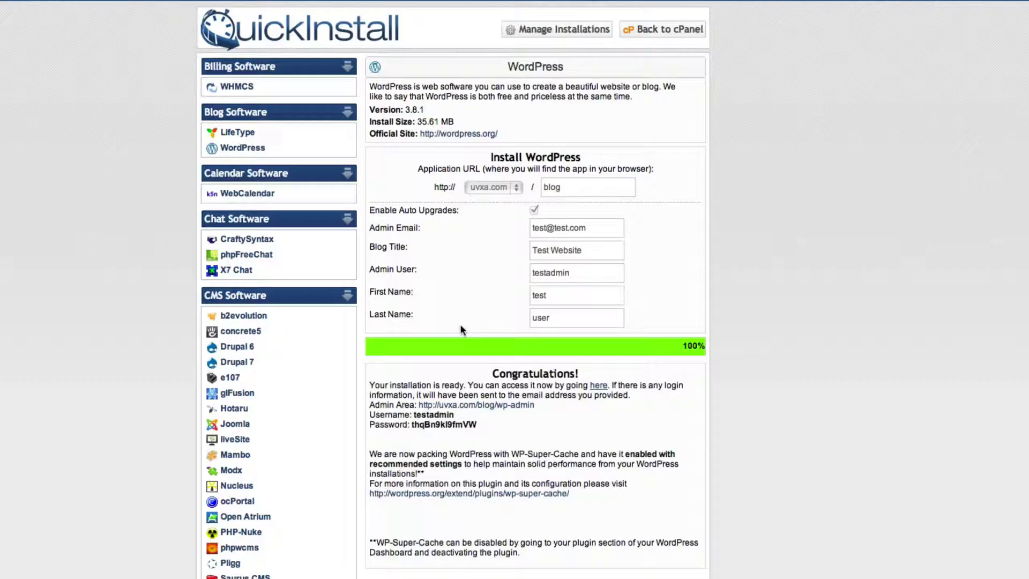
scroll(461, 325, "down", 2)
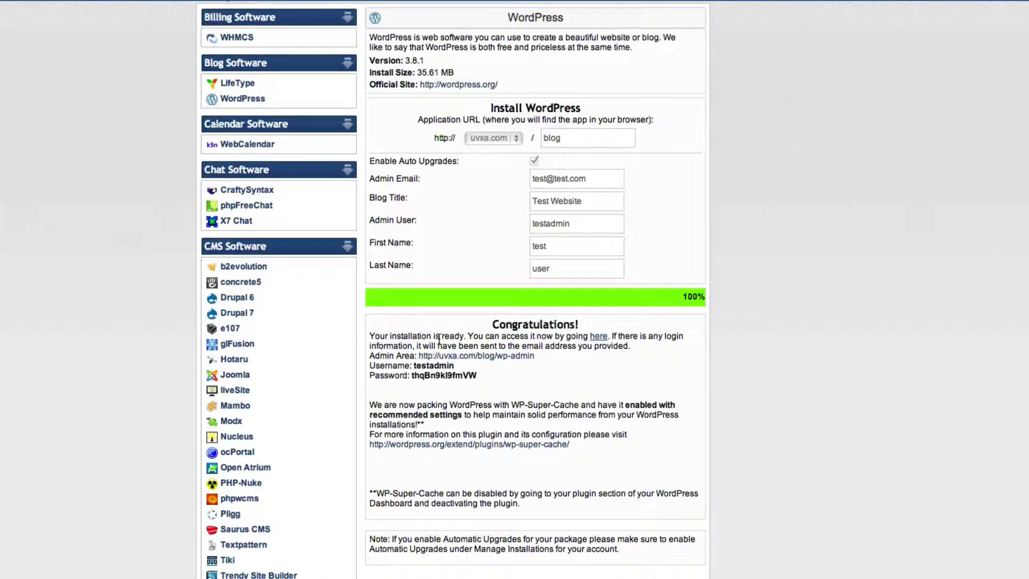
scroll(444, 334, "down", 1)
scroll(444, 333, "down", 1)
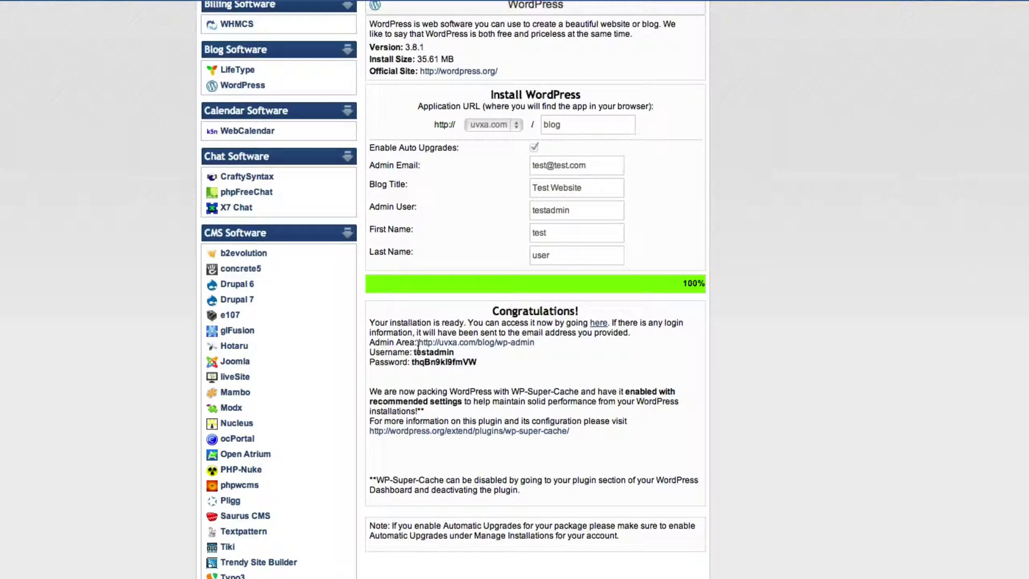
Step: Highlight the admin area link and login details, then open the blog's admin area
left_click_drag(369, 343, 478, 363)
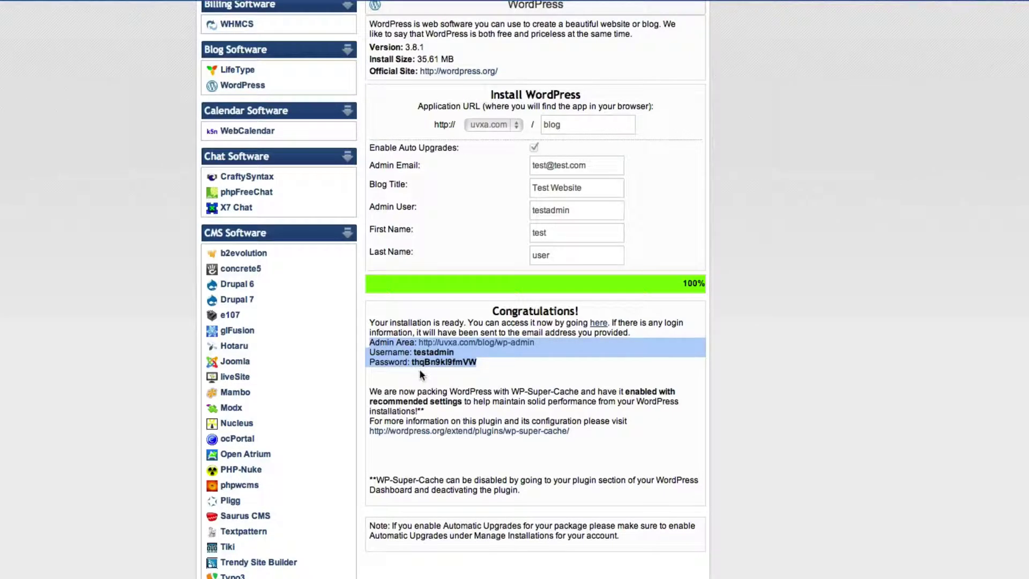
left_click(430, 384)
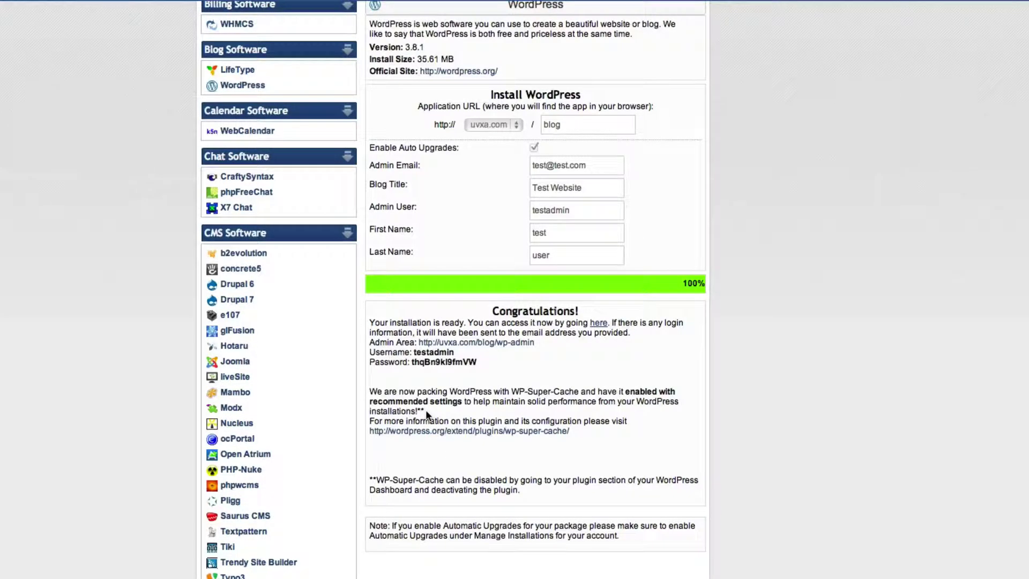
scroll(470, 344, "down", 1)
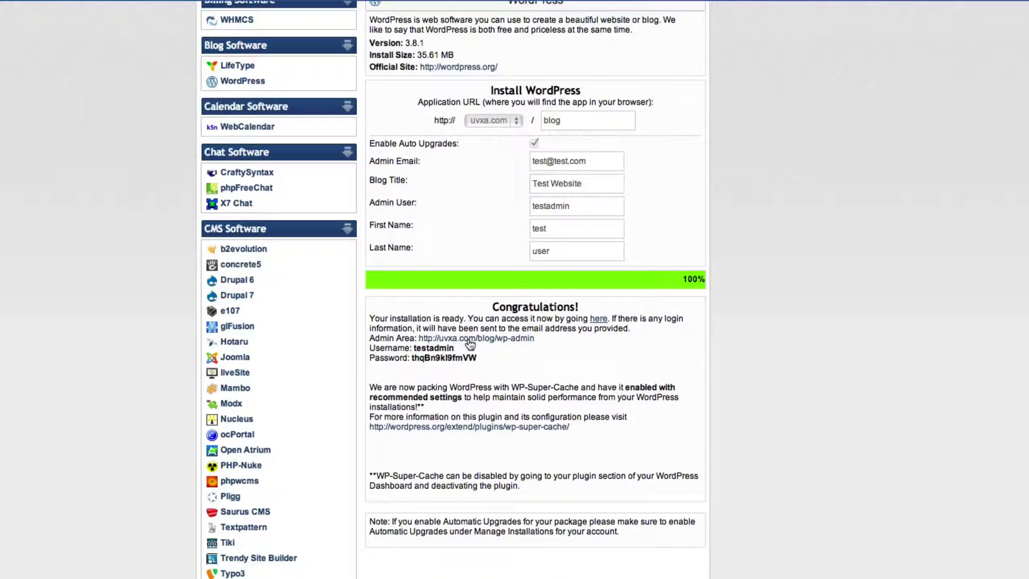
left_click(470, 344)
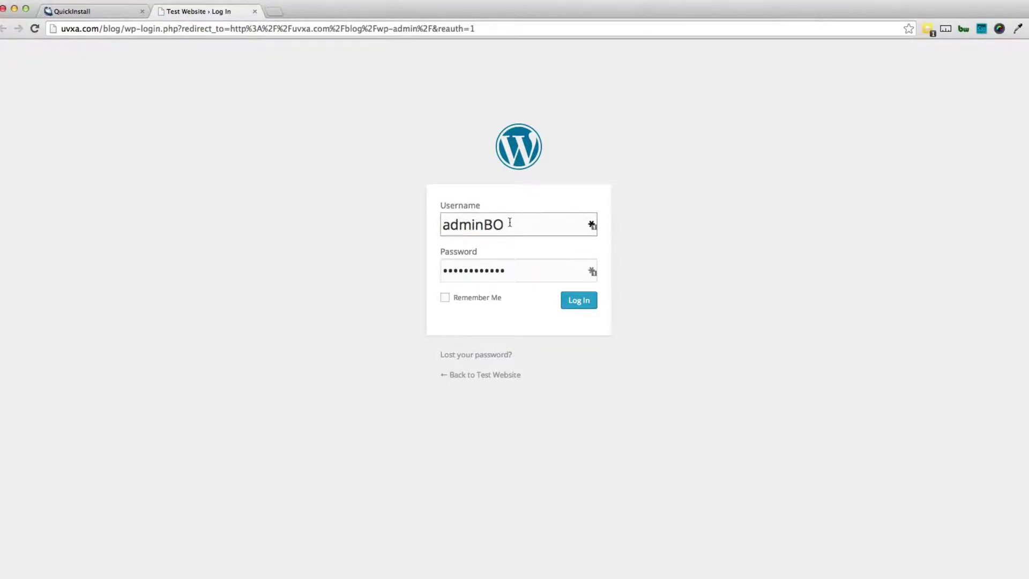
Step: Submit the saved login credentials to reach the WordPress 3.8.1 Dashboard
key("Return")
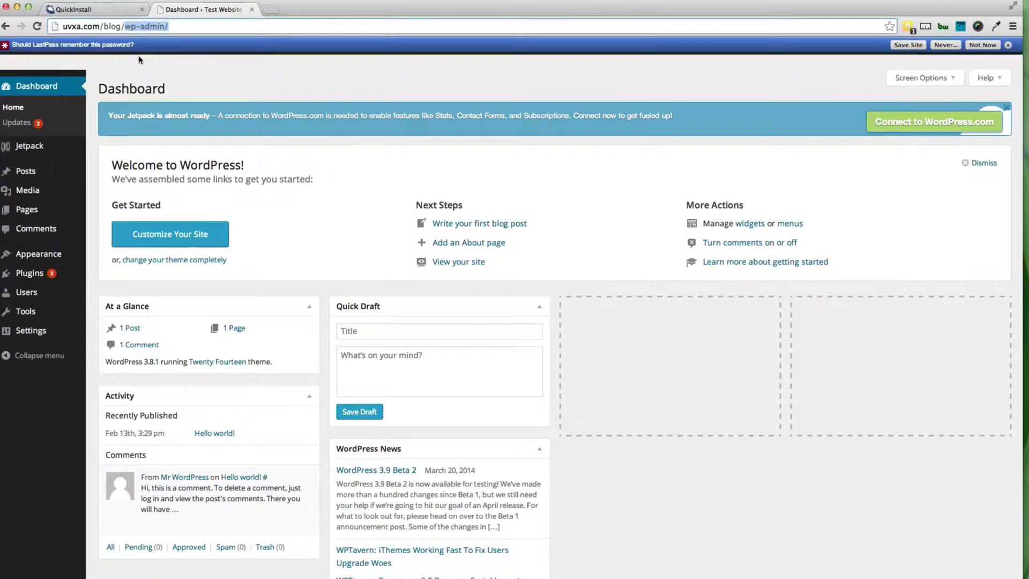
Step: Dismiss the save-password bar and visit the Test Website public front page
left_click(1007, 46)
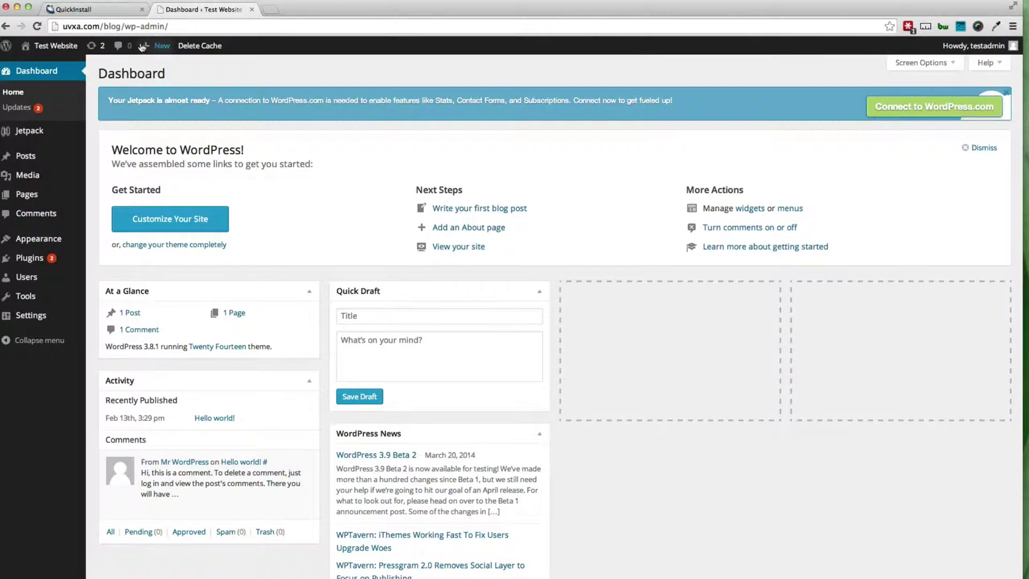
mouse_move(46, 48)
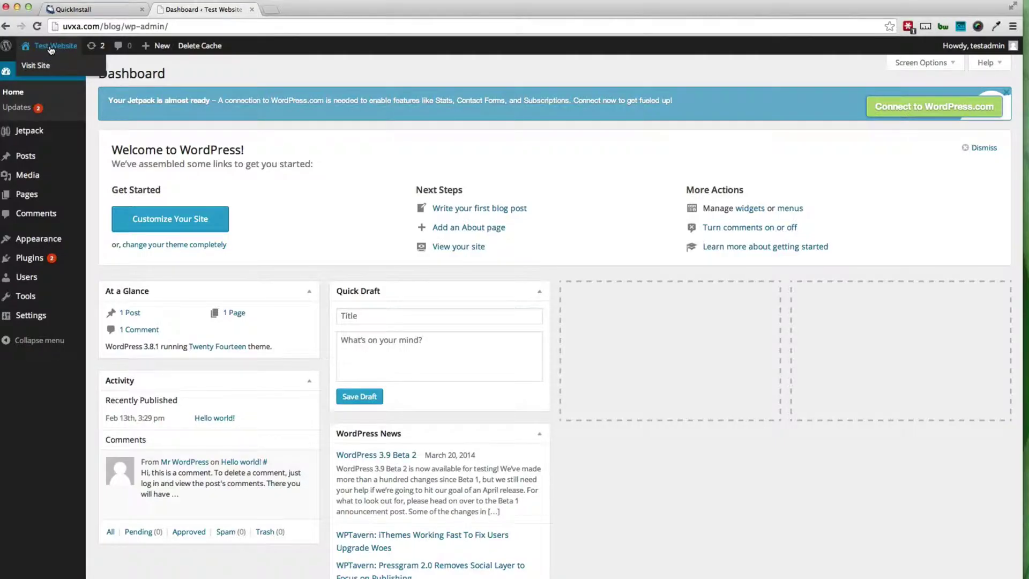
left_click(51, 48)
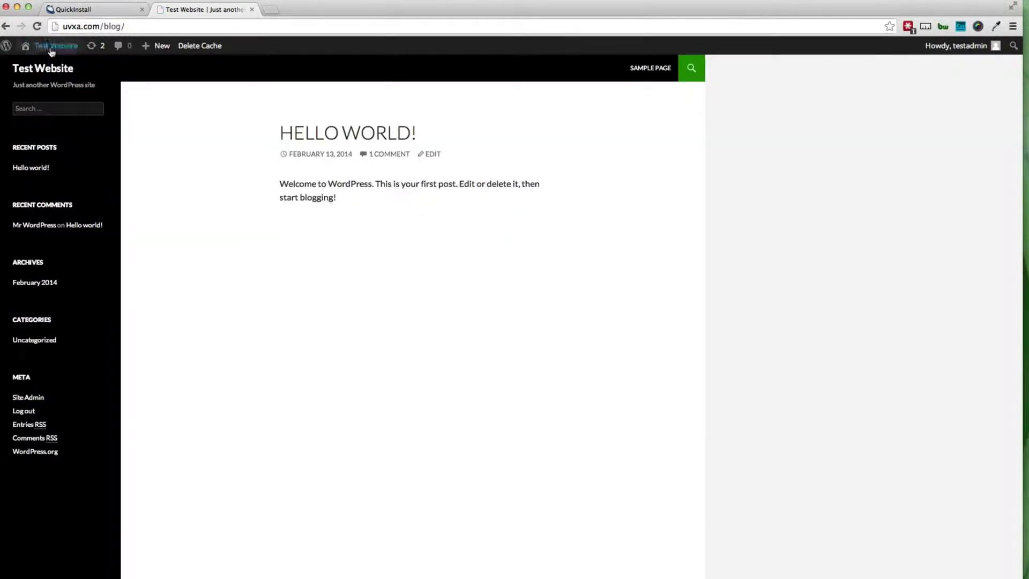